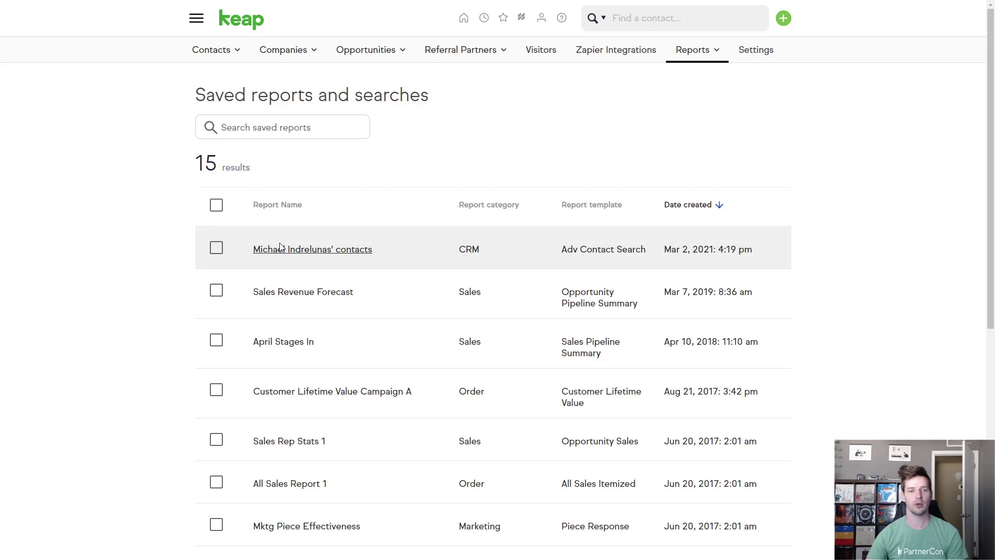
Select the CRM report created on Mar 2, 2021 in the saved reports list
{"action": "left_click", "coordinate": [216, 248]}
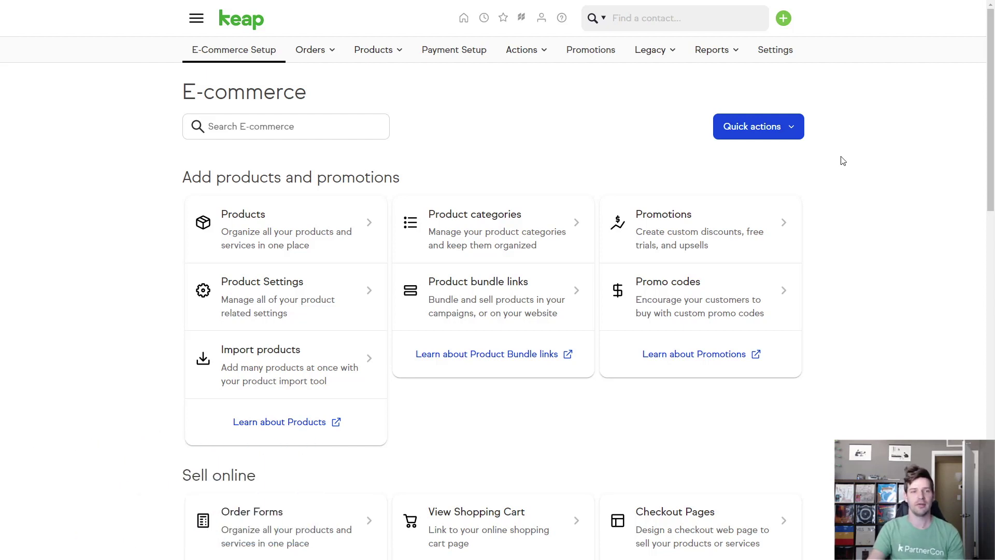
Examine the available E-commerce quick actions, and search the E-commerce settings for "receip"
{"action": "left_click", "coordinate": [797, 132]}
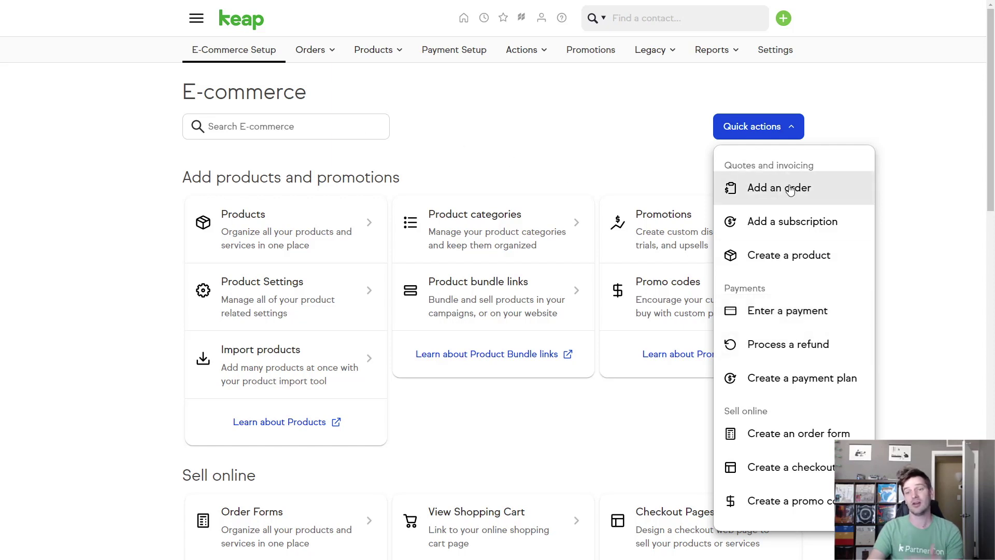
{"action": "left_click", "coordinate": [297, 116]}
{"action": "left_click", "coordinate": [293, 118]}
{"action": "type", "text": "receip"}
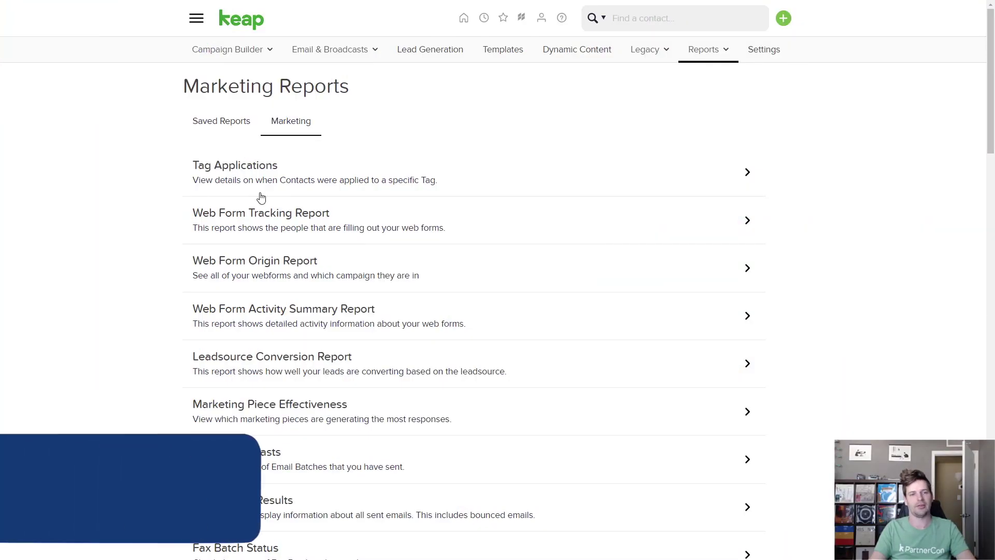
Run the Tag Applications report filtered by several tags, including "<3 min on call"
{"action": "left_click", "coordinate": [292, 191]}
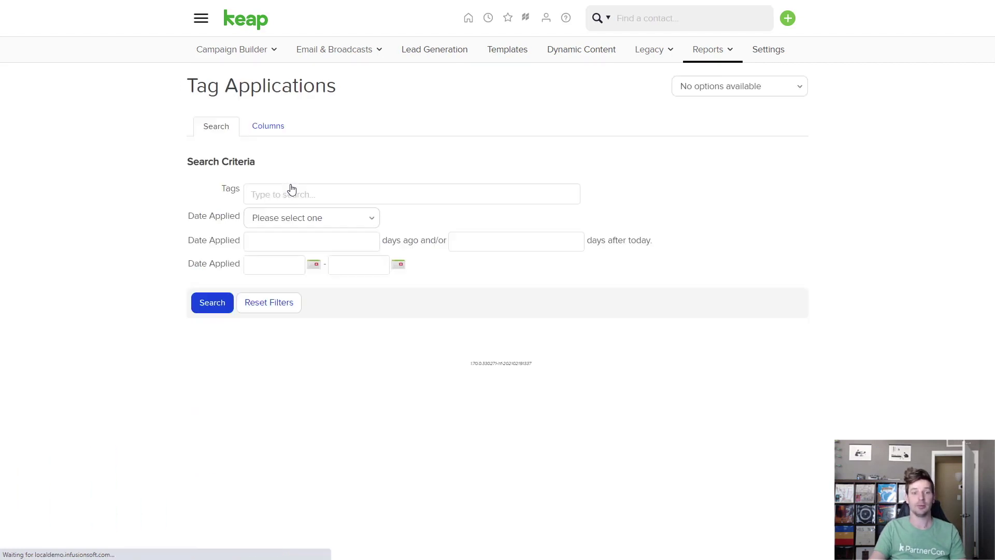
{"action": "left_click", "coordinate": [292, 193]}
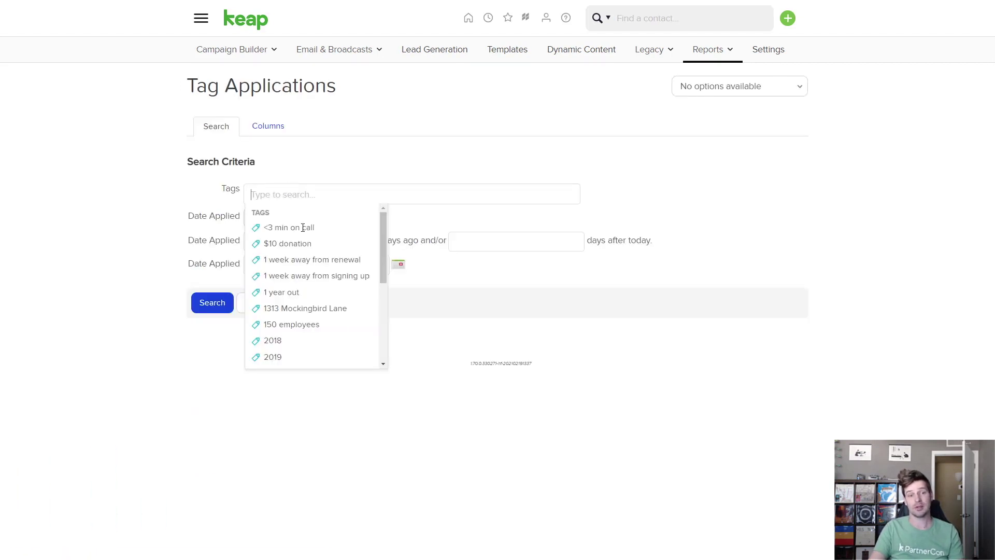
{"action": "scroll", "coordinate": [299, 240], "scroll_direction": "down", "scroll_amount": 1}
{"action": "scroll", "coordinate": [302, 234], "scroll_direction": "up", "scroll_amount": 1}
{"action": "left_click", "coordinate": [297, 228]}
{"action": "left_click", "coordinate": [290, 265]}
{"action": "left_click", "coordinate": [306, 282]}
{"action": "left_click", "coordinate": [163, 242]}
{"action": "left_click", "coordinate": [207, 326]}
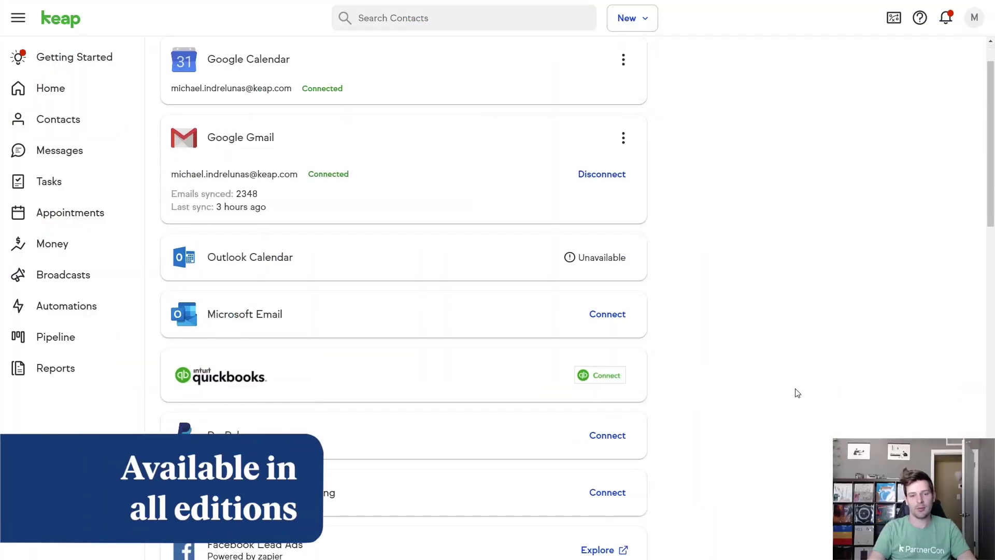
Start connecting the Zoom Video Conferencing integration
{"action": "scroll", "coordinate": [815, 382], "scroll_direction": "down", "scroll_amount": 1}
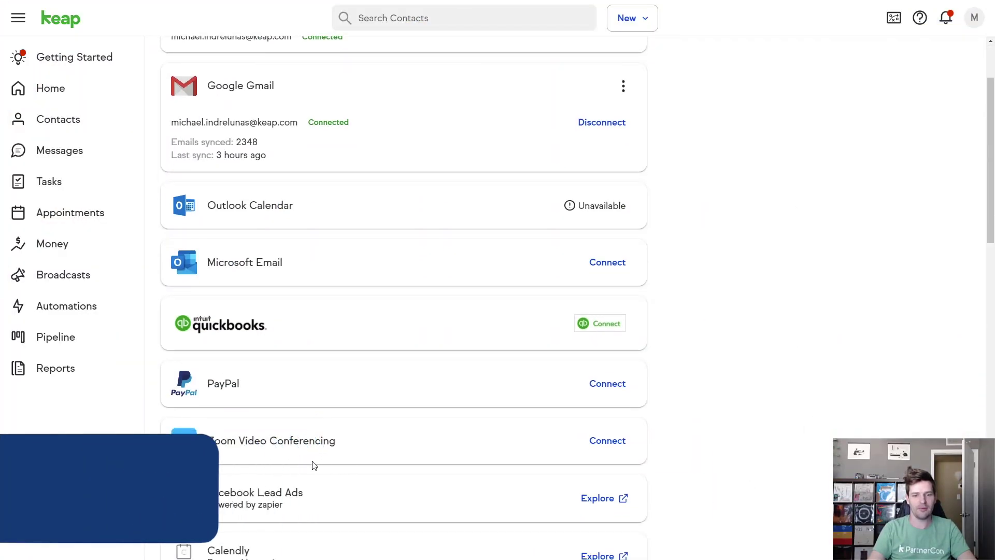
{"action": "left_click", "coordinate": [603, 448]}
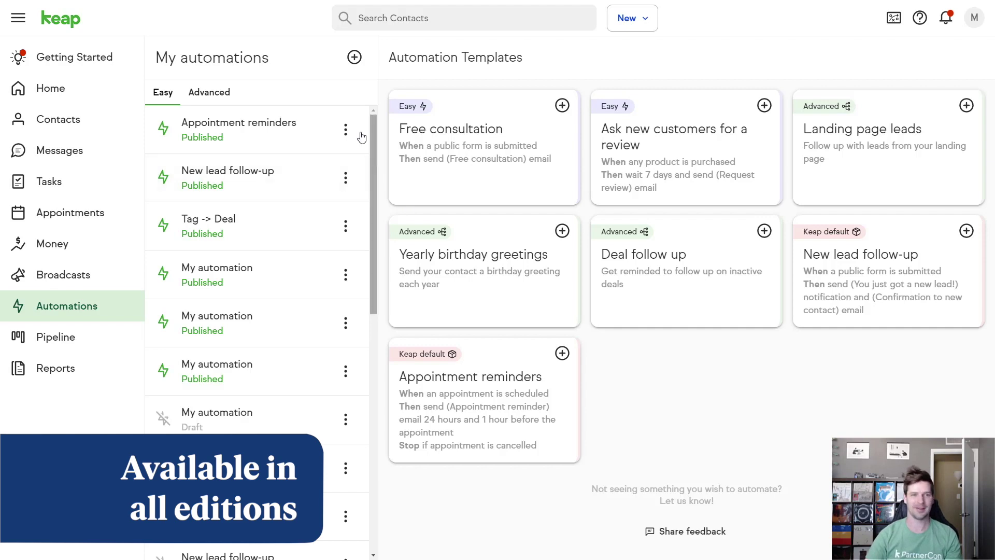
View the 24-hour reminder email's content in the Then stage of the Appointment reminders automation, and return to that stage
{"action": "left_click", "coordinate": [313, 136]}
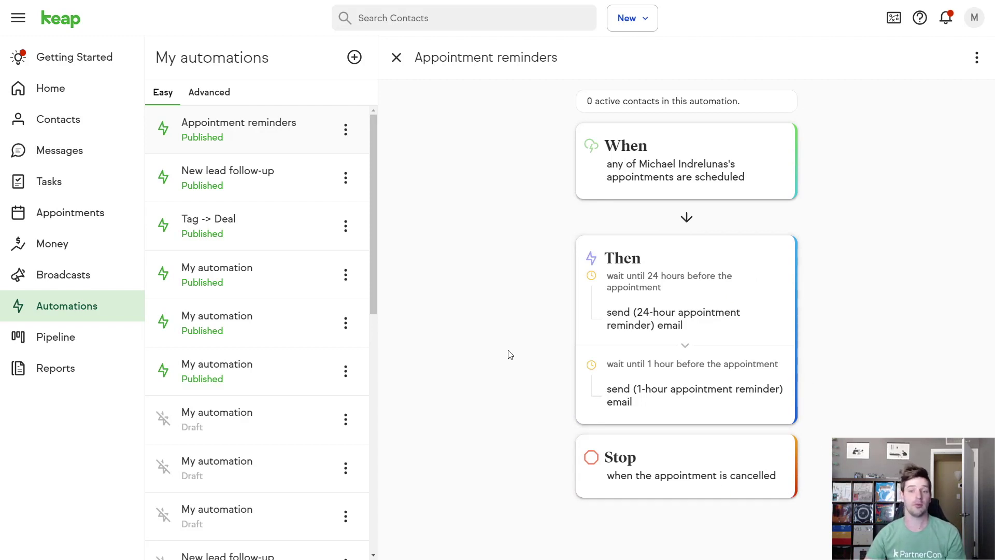
{"action": "left_click", "coordinate": [705, 265]}
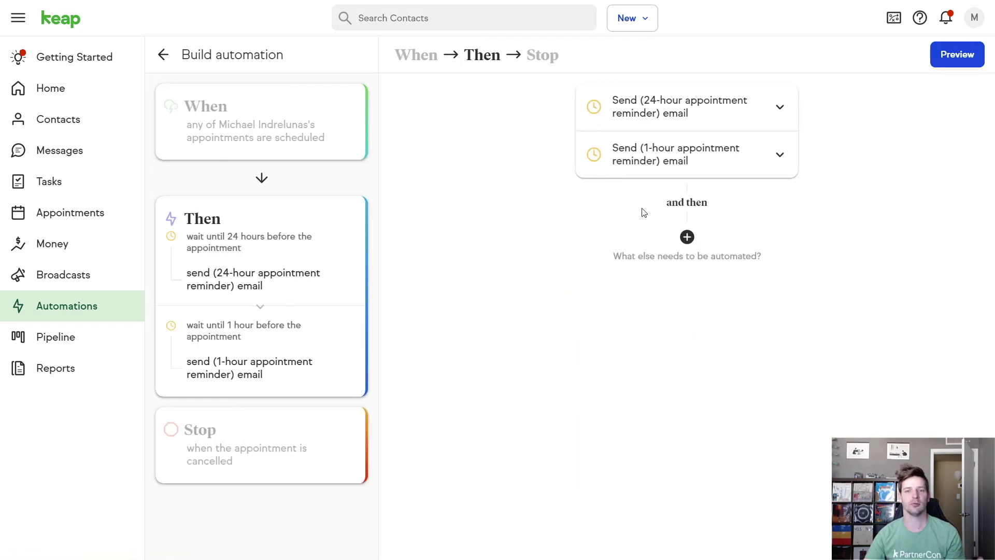
{"action": "left_click", "coordinate": [780, 107]}
{"action": "left_click", "coordinate": [752, 155]}
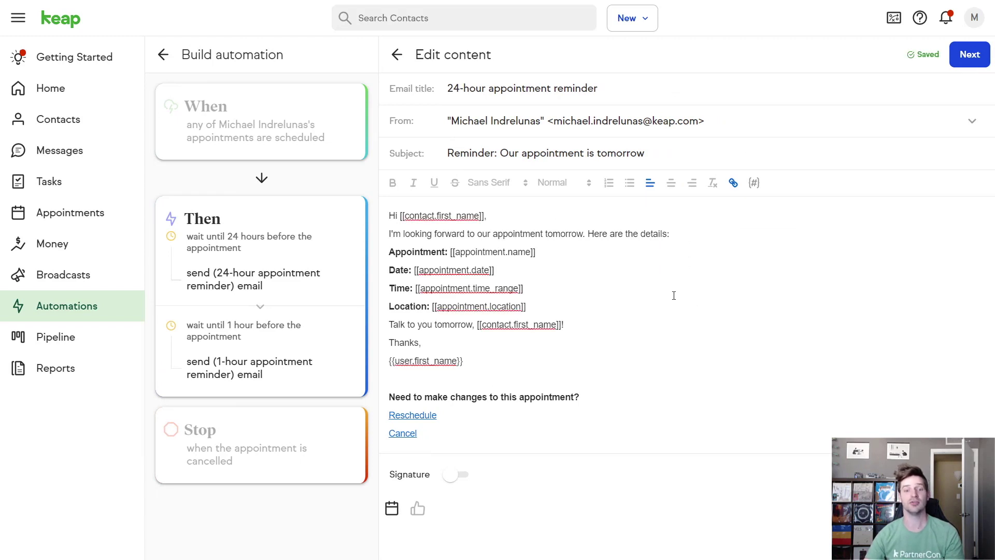
{"action": "left_click", "coordinate": [399, 56]}
{"action": "left_click", "coordinate": [398, 56]}
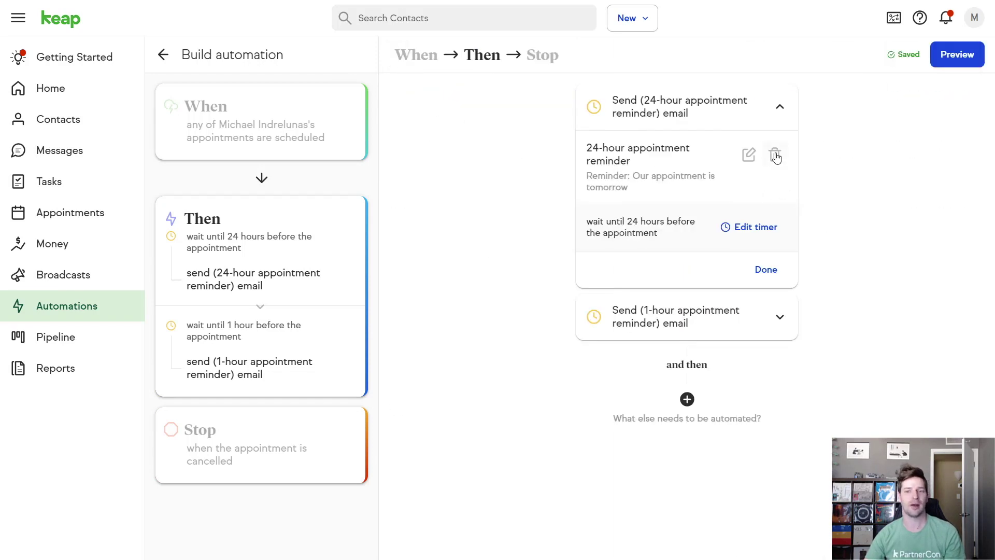
Delete the 24-hour appointment reminder email from the automation, deactivating the automation to allow the edit
{"action": "left_click", "coordinate": [775, 155]}
{"action": "left_click", "coordinate": [561, 316]}
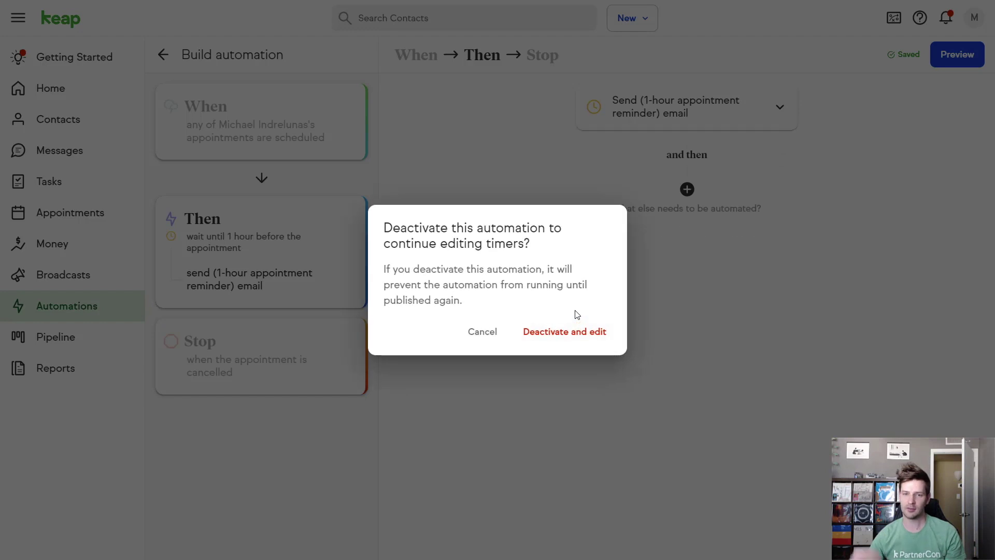
{"action": "left_click", "coordinate": [568, 332]}
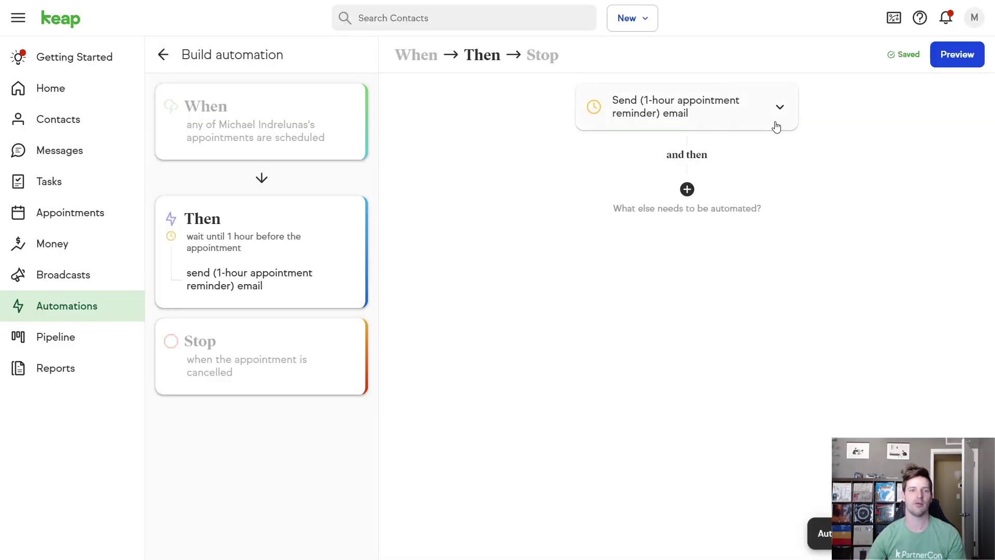
Return to the automations list and add the Keap default Appointment reminders template
{"action": "left_click", "coordinate": [163, 54]}
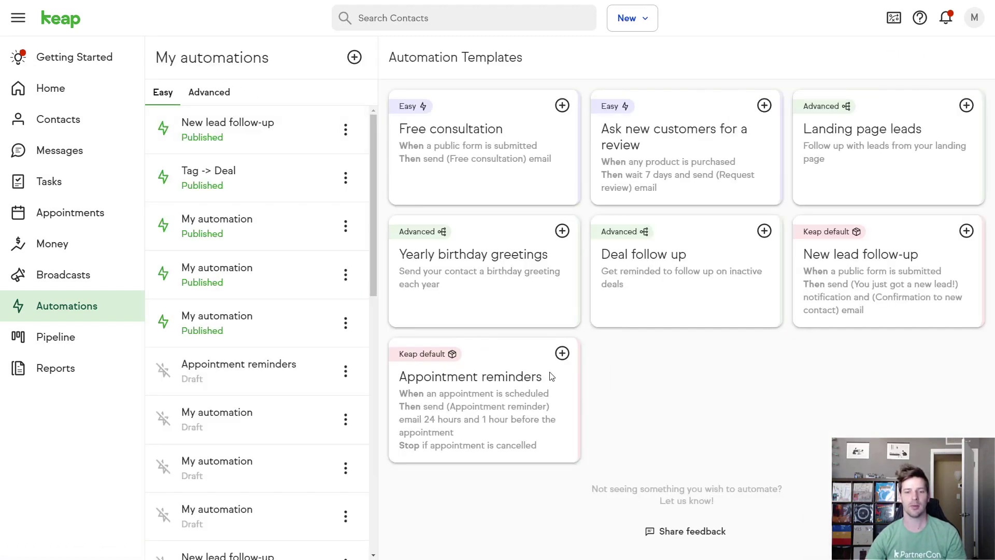
{"action": "left_click", "coordinate": [562, 353]}
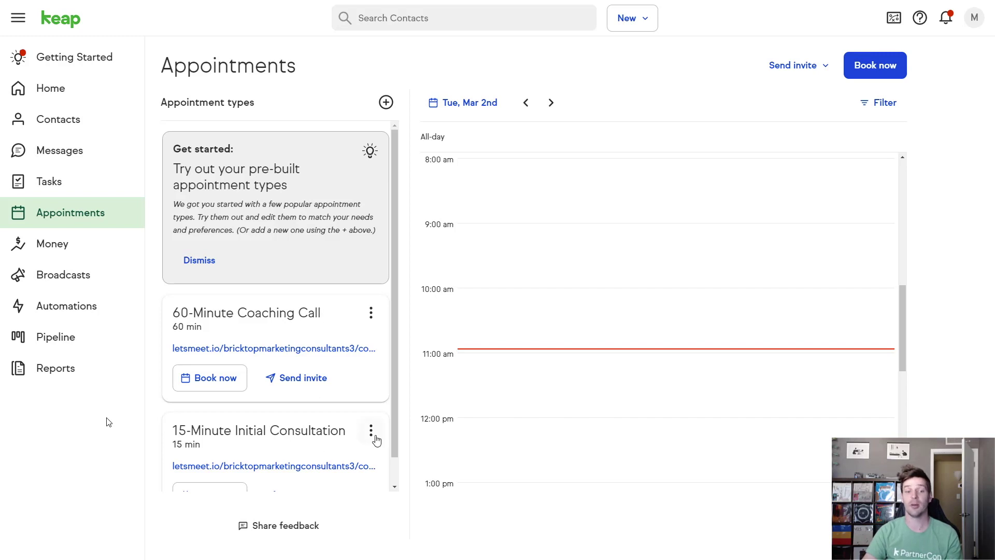
View the booking form for the 60-Minute Coaching Call and close it without booking
{"action": "left_click", "coordinate": [220, 380]}
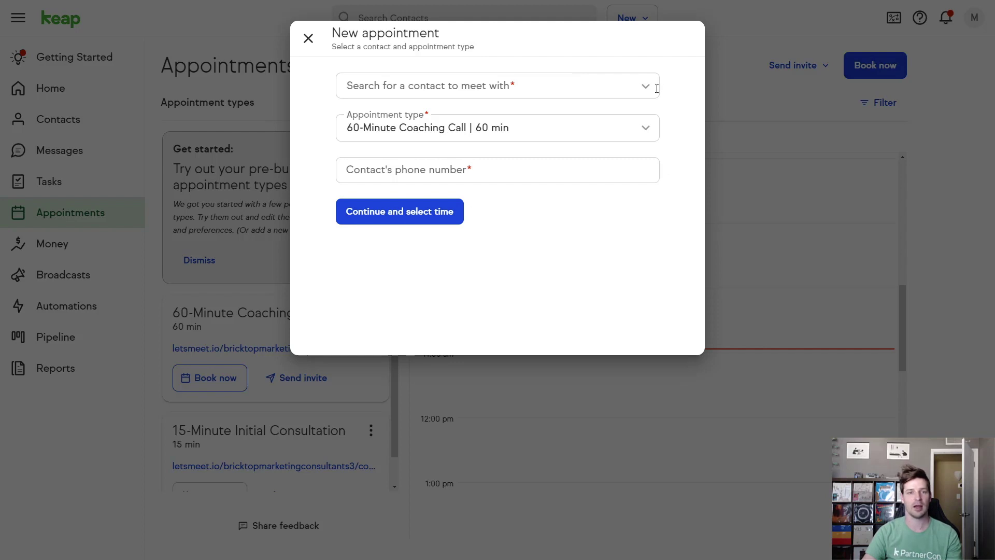
{"action": "left_click", "coordinate": [309, 38]}
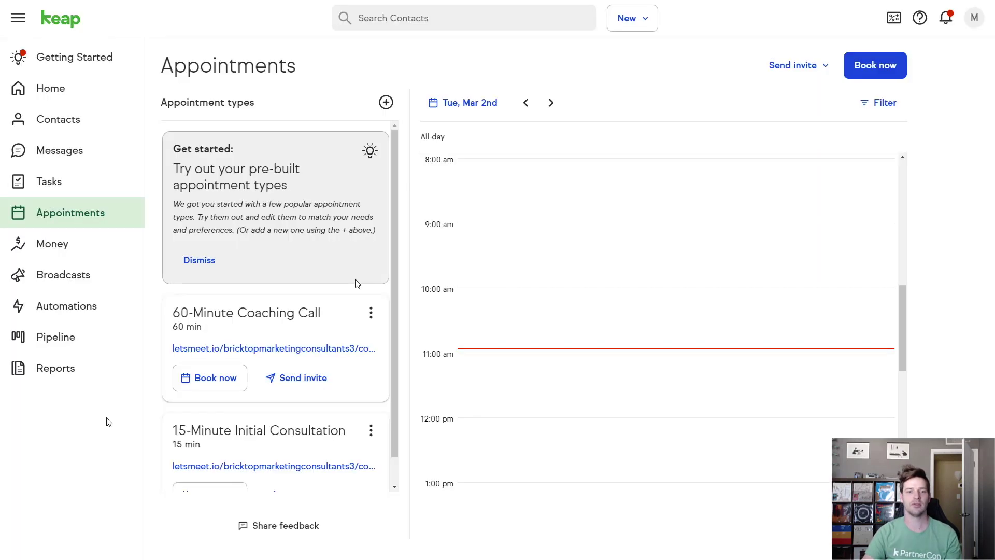
Edit the 60-Minute Coaching Call appointment type and set its duration to 30 minutes
{"action": "left_click", "coordinate": [371, 314]}
{"action": "left_click", "coordinate": [344, 350]}
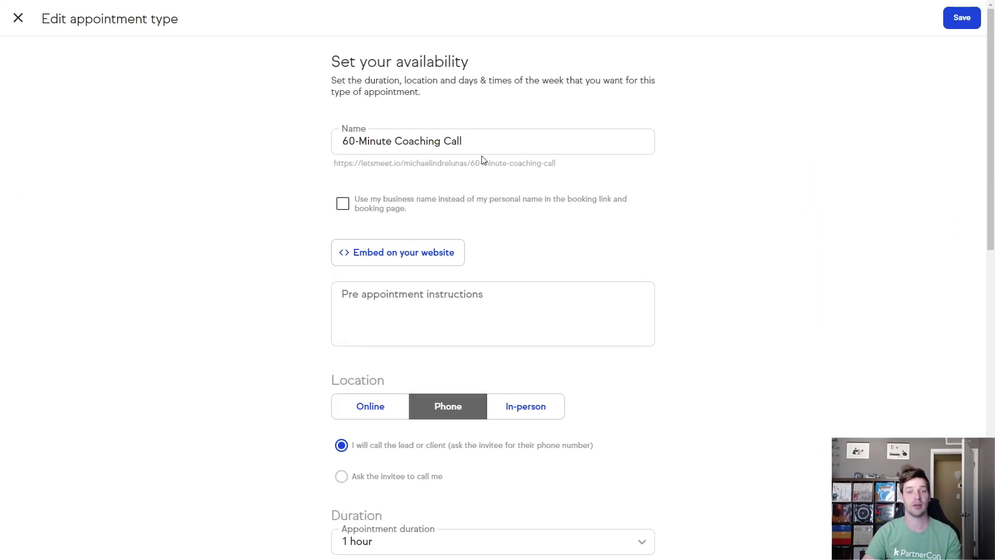
{"action": "scroll", "coordinate": [482, 160], "scroll_direction": "down", "scroll_amount": 1}
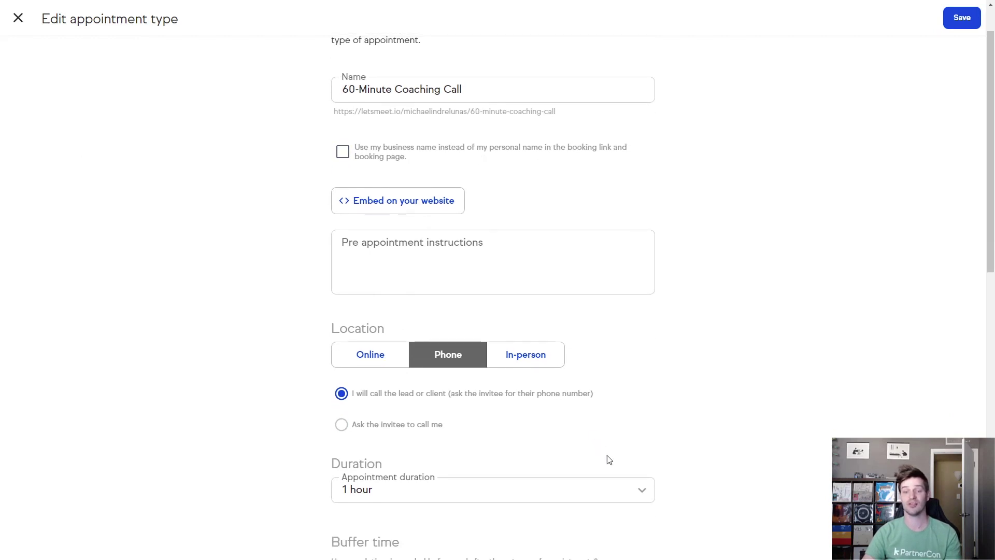
{"action": "left_click", "coordinate": [627, 490]}
{"action": "left_click", "coordinate": [498, 374]}
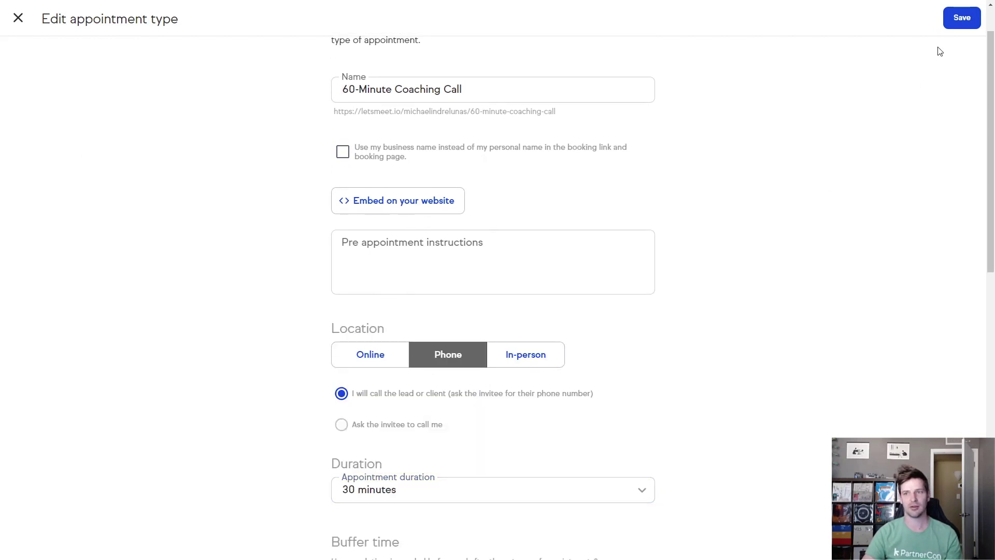
Rename the appointment type "30-Minute Coaching Call" and save it
{"action": "left_click", "coordinate": [340, 89]}
{"action": "key", "text": "Delete"}
{"action": "type", "text": "3"}
{"action": "left_click", "coordinate": [962, 17]}
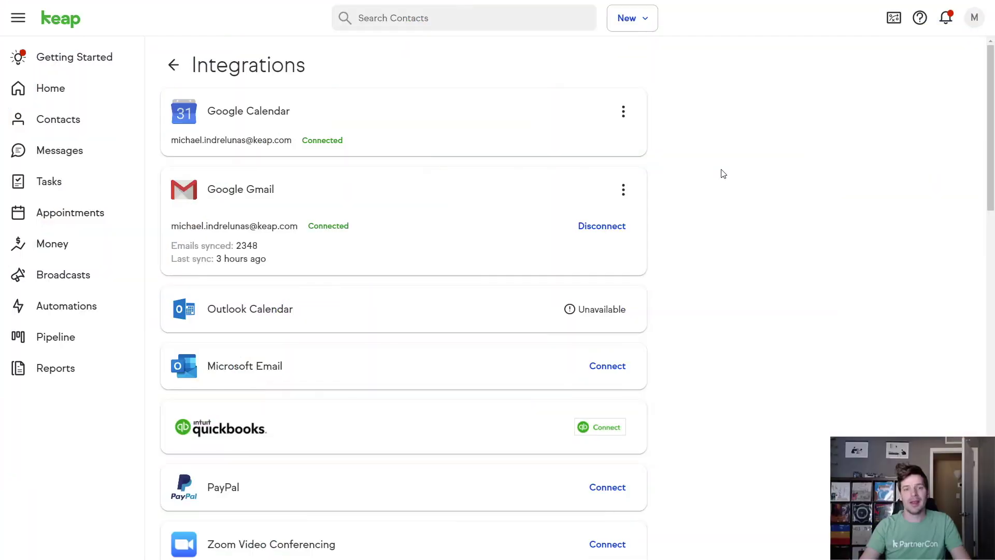
Change the Google Calendar integration's appointments timezone to (GMT-05:00) US/Eastern
{"action": "left_click", "coordinate": [625, 113]}
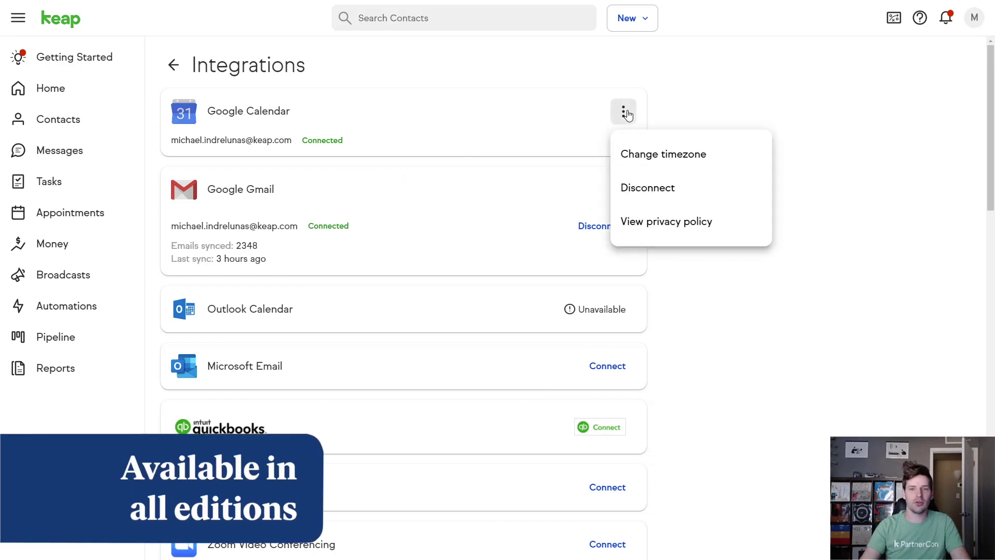
{"action": "left_click", "coordinate": [683, 162]}
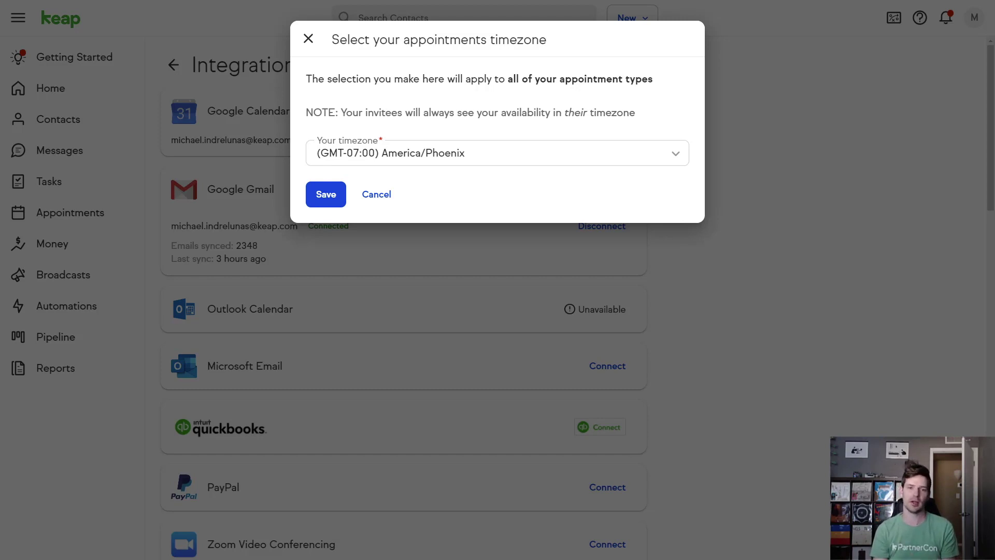
{"action": "left_click", "coordinate": [539, 157]}
{"action": "type", "text": "easter"}
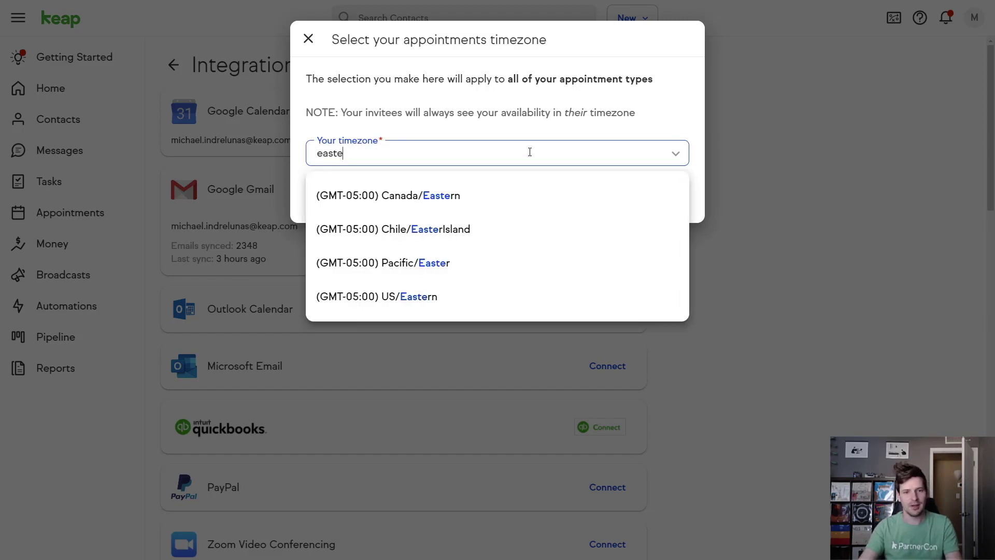
{"action": "left_click", "coordinate": [452, 290]}
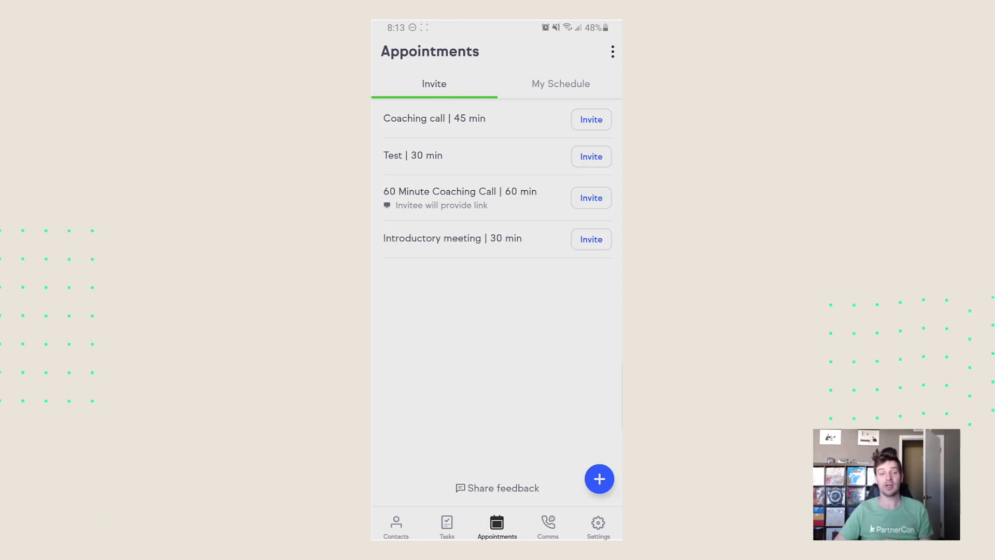
In the Keap mobile app, view the Book now contact selection for the 45-minute Coaching call and return to the appointments
{"action": "left_click", "coordinate": [591, 119]}
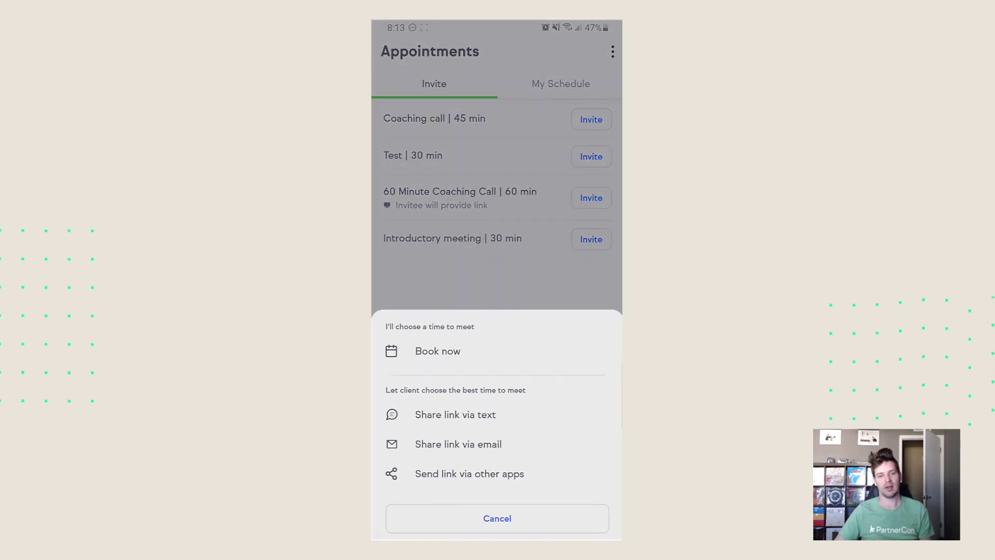
{"action": "left_click", "coordinate": [437, 351]}
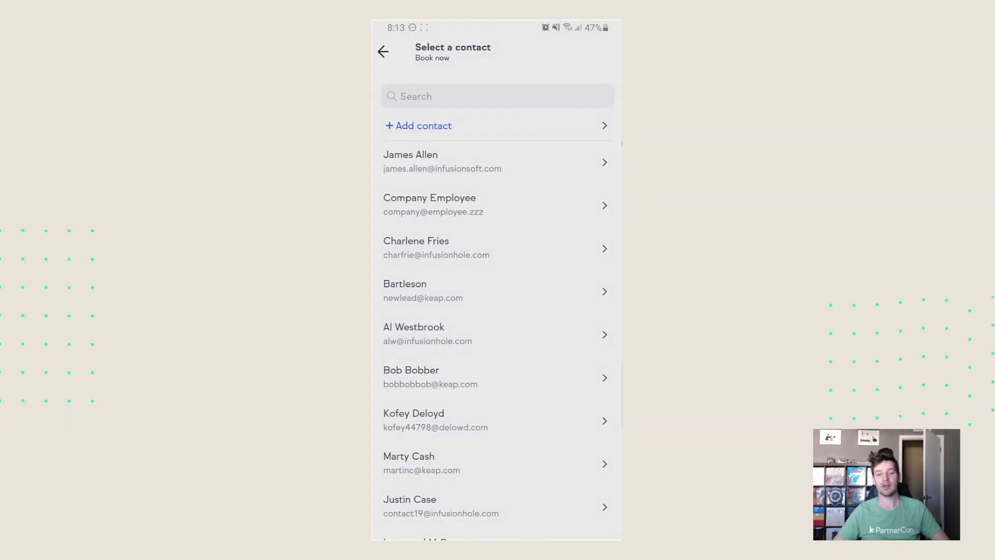
{"action": "left_click", "coordinate": [383, 52]}
View the email invitation for sharing the 60 Minute Coaching Call link, and close it without sending
{"action": "left_click", "coordinate": [591, 198]}
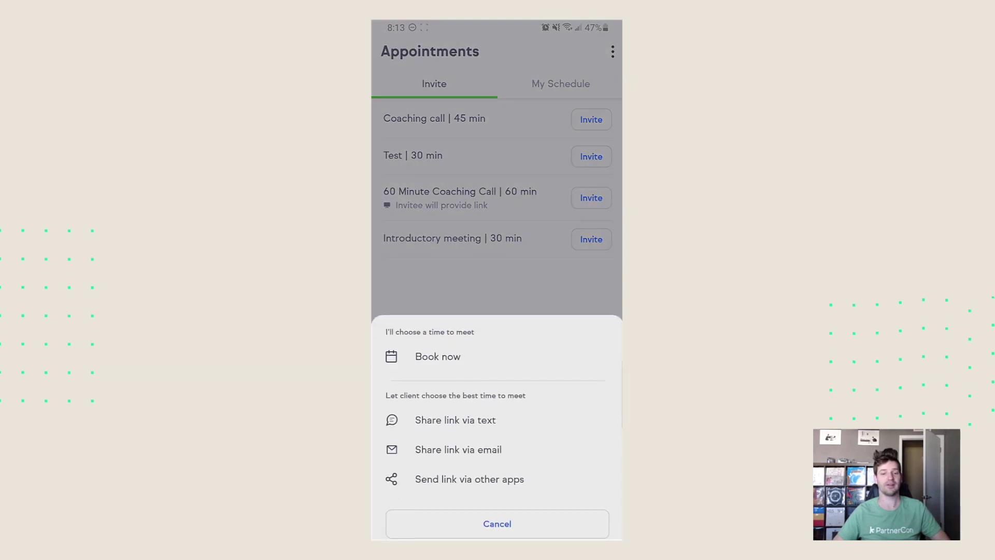
{"action": "left_click", "coordinate": [458, 444]}
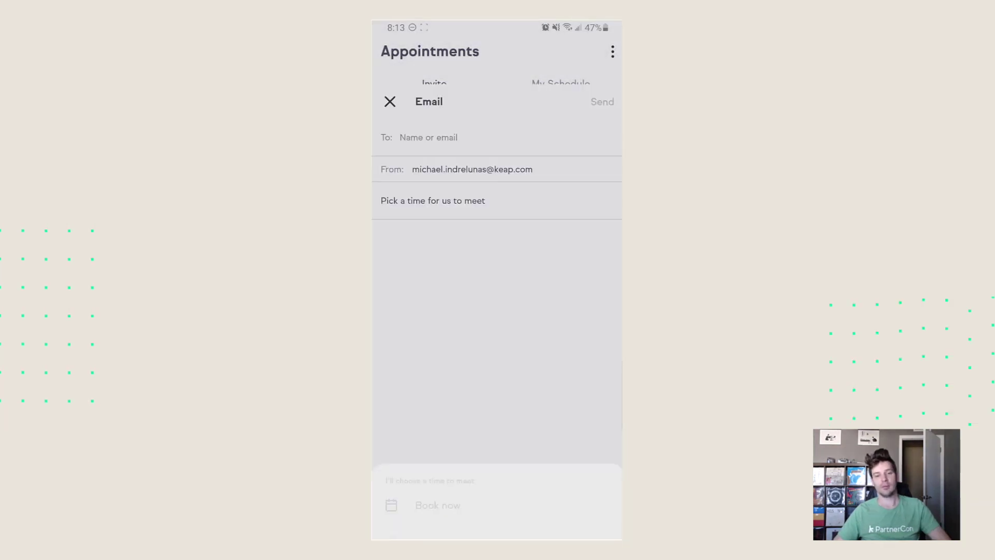
{"action": "key", "text": "Escape"}
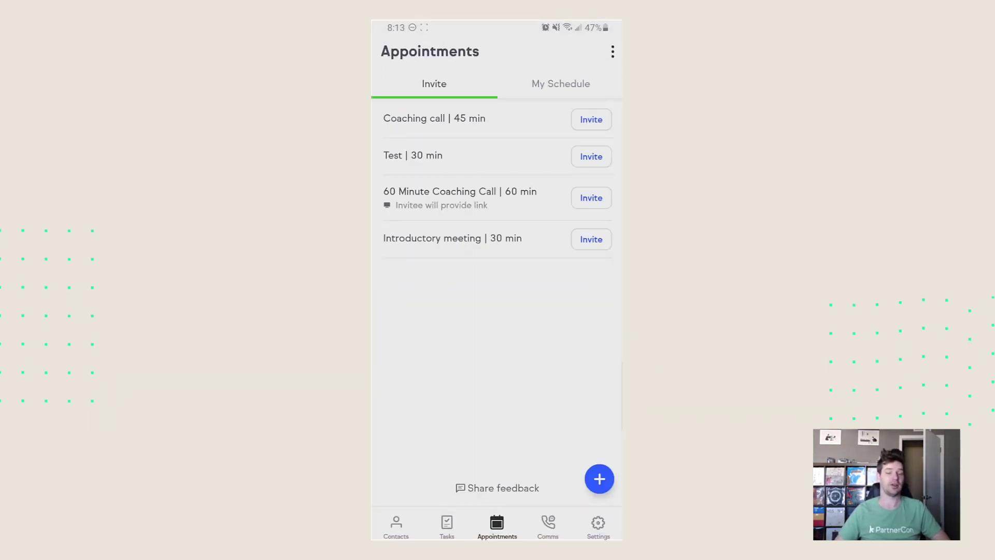
View the appointment schedule and its calendar, and open the 45-minute Coaching call on March 3
{"action": "left_click", "coordinate": [561, 84]}
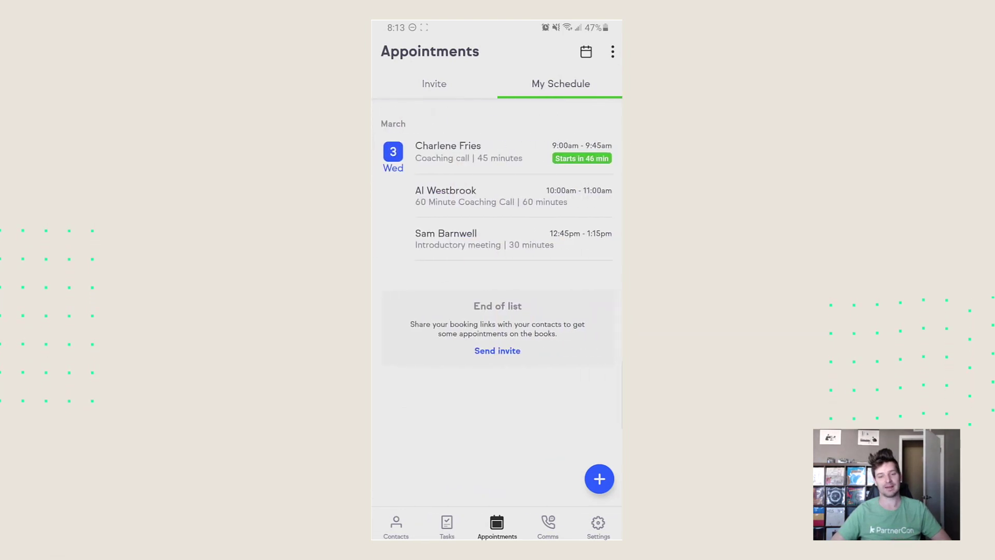
{"action": "left_click", "coordinate": [586, 51]}
{"action": "key", "text": "Escape"}
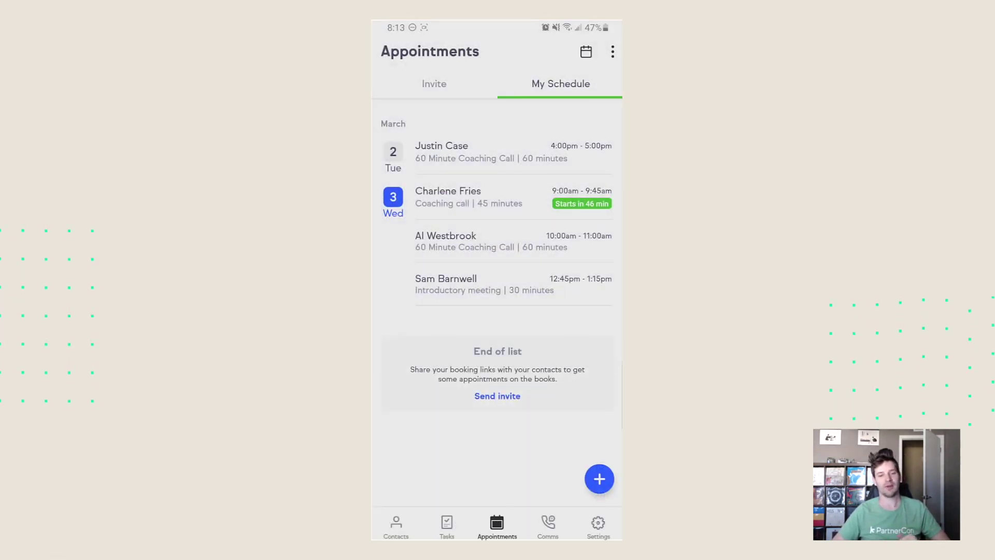
{"action": "left_click", "coordinate": [470, 197]}
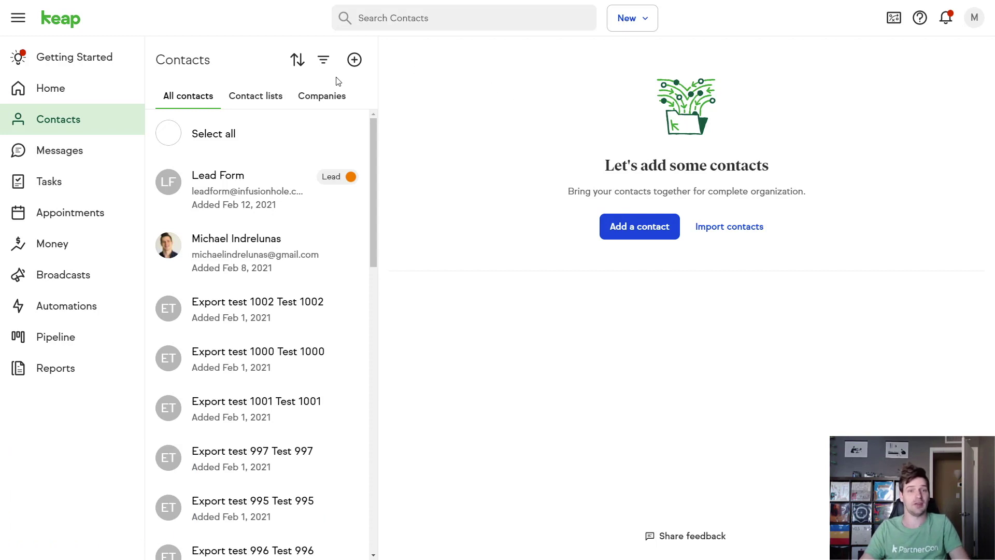
Sort the contacts by last name, Z-A, and look through the reordered list
{"action": "left_click", "coordinate": [299, 61]}
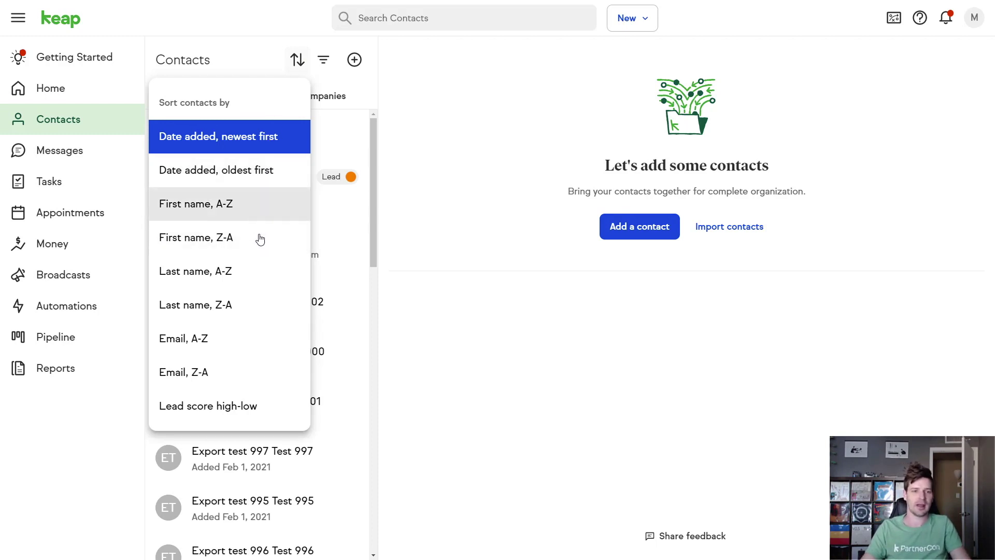
{"action": "left_click", "coordinate": [243, 311]}
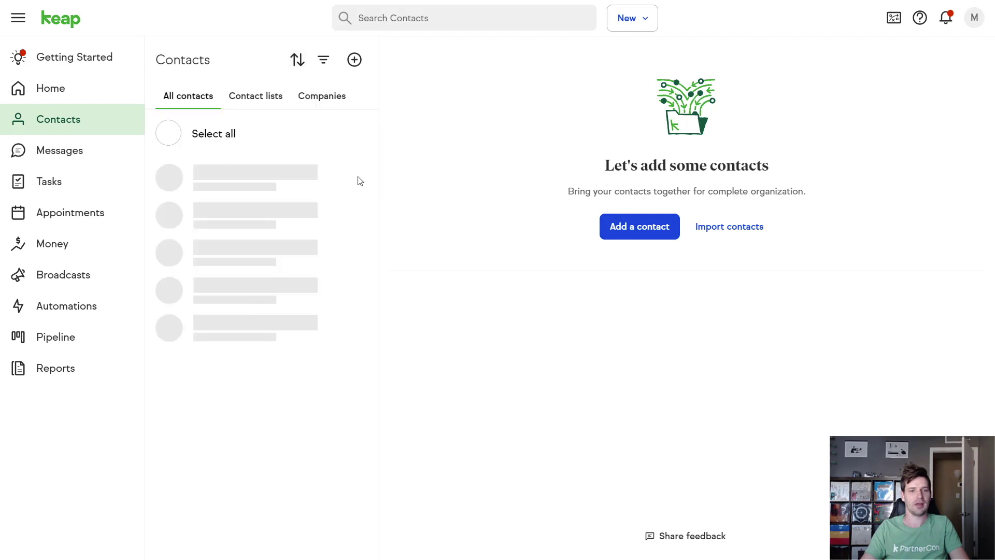
{"action": "left_click_drag", "start_coordinate": [372, 149], "coordinate": [375, 186]}
{"action": "scroll", "coordinate": [378, 174], "scroll_direction": "up", "scroll_amount": 3}
Sort the contacts by date added, newest first, and look through the list
{"action": "left_click", "coordinate": [297, 61]}
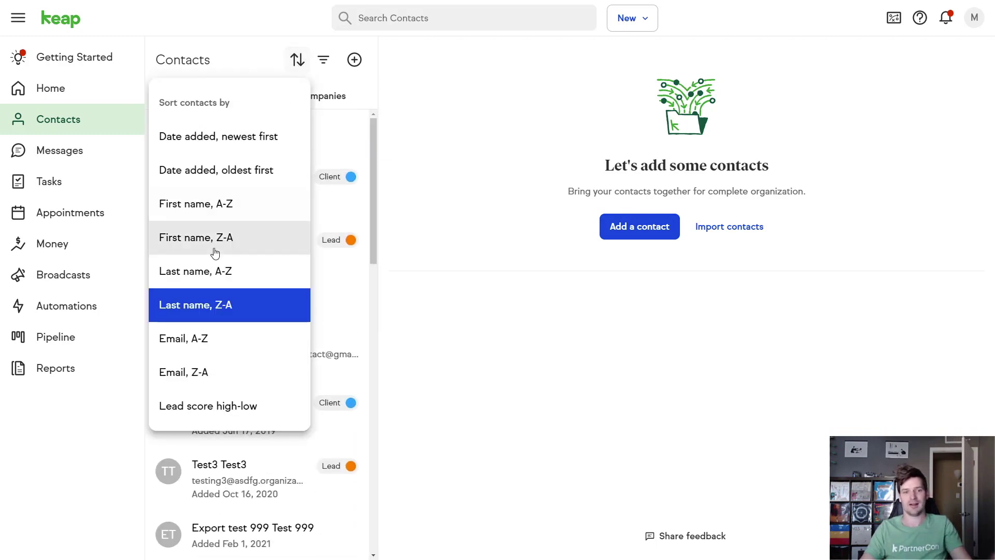
{"action": "left_click", "coordinate": [251, 150]}
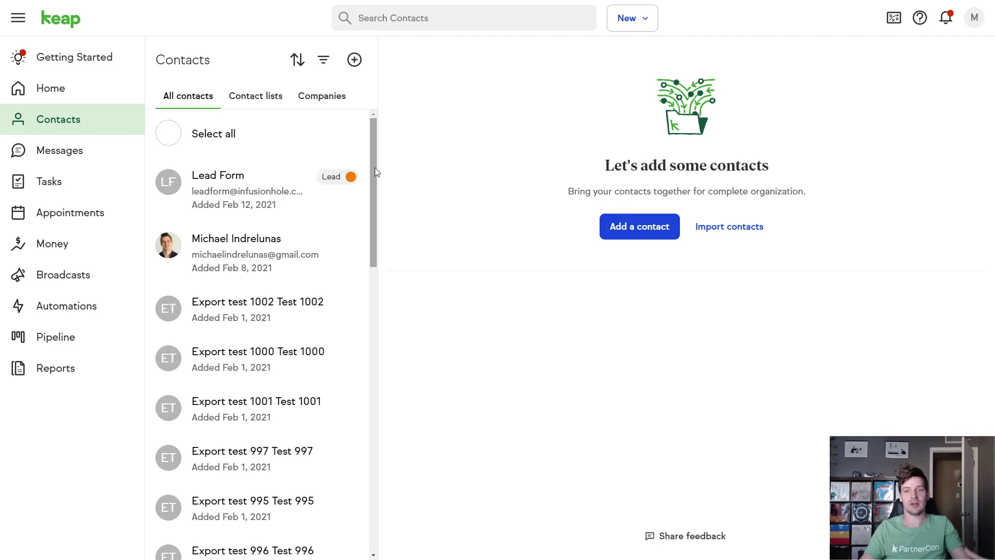
{"action": "mouse_move", "coordinate": [375, 167]}
{"action": "left_mouse_down"}
{"action": "mouse_move", "coordinate": [369, 176]}
{"action": "mouse_move", "coordinate": [382, 182]}
{"action": "left_mouse_up"}
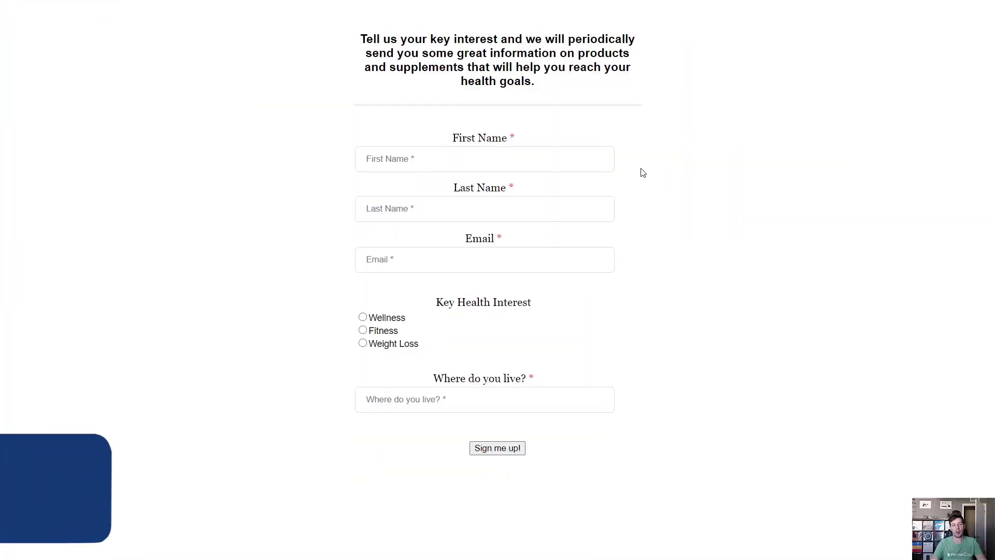
Enter a first name in the health interest web form, then clear it to test the required field's validation
{"action": "type", "text": "Michael"}
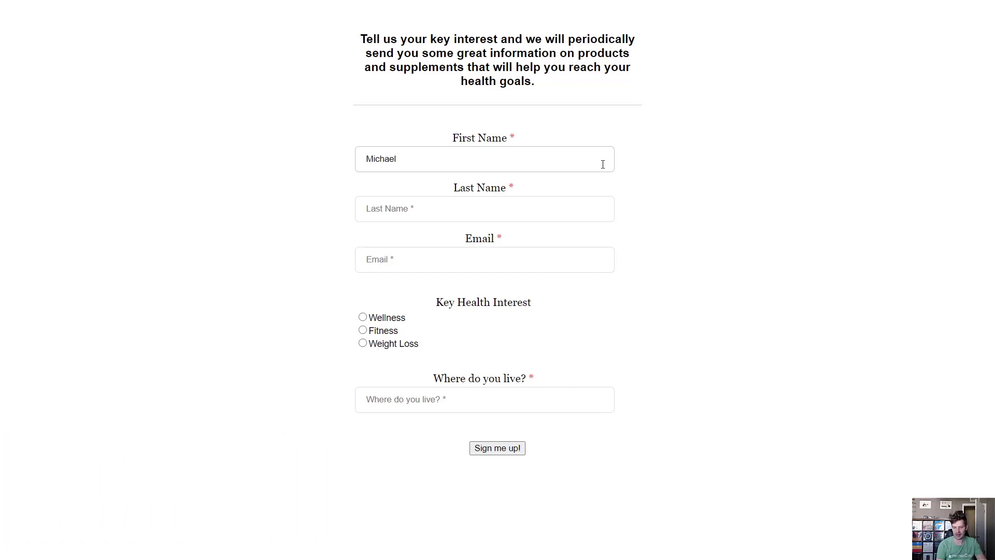
{"action": "key", "text": "ctrl+a"}
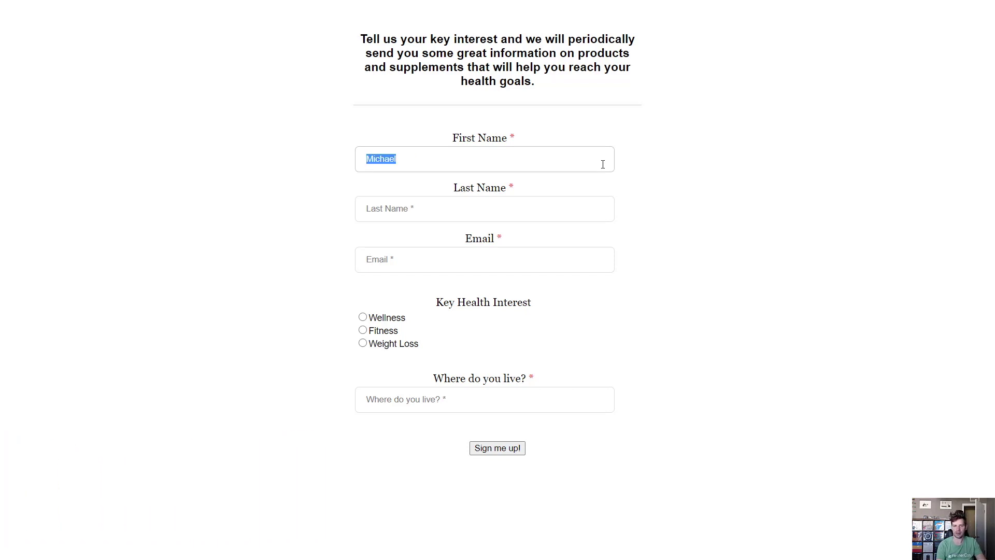
{"action": "key", "text": "BackSpace"}
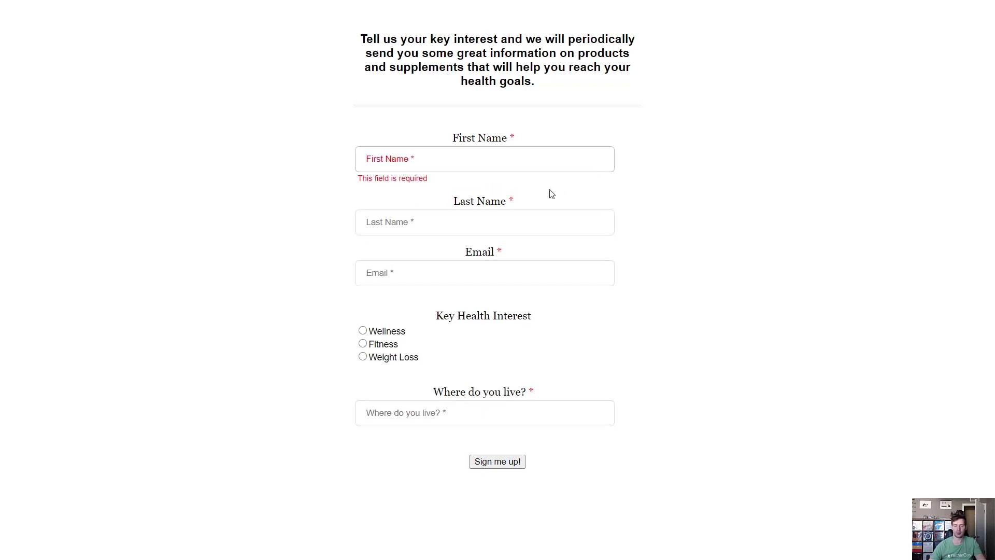
{"action": "left_click", "coordinate": [429, 195]}
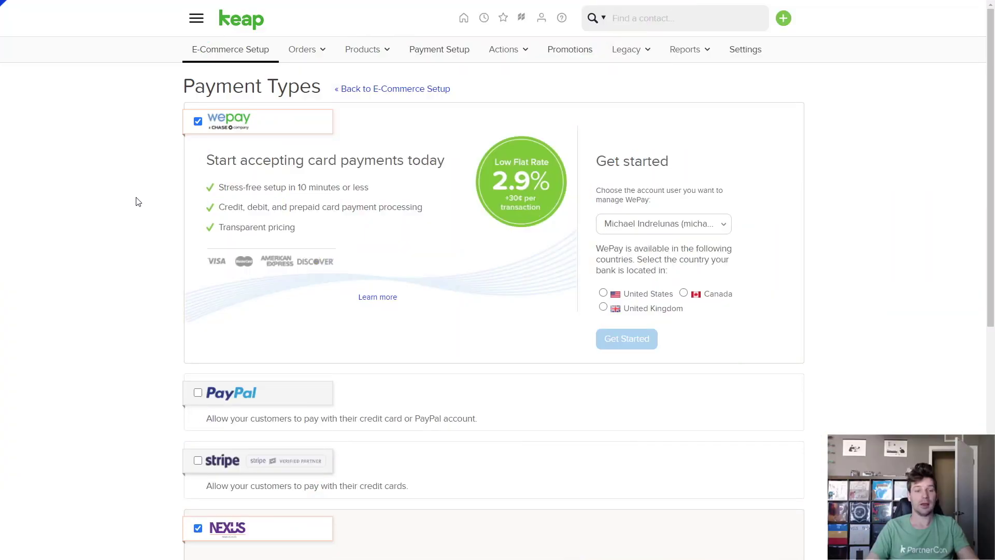
Review the available payment processors on the Payment Types page and the Payment processing and currency page
{"action": "scroll", "coordinate": [133, 202], "scroll_direction": "down", "scroll_amount": 5}
{"action": "scroll", "coordinate": [136, 207], "scroll_direction": "down", "scroll_amount": 2}
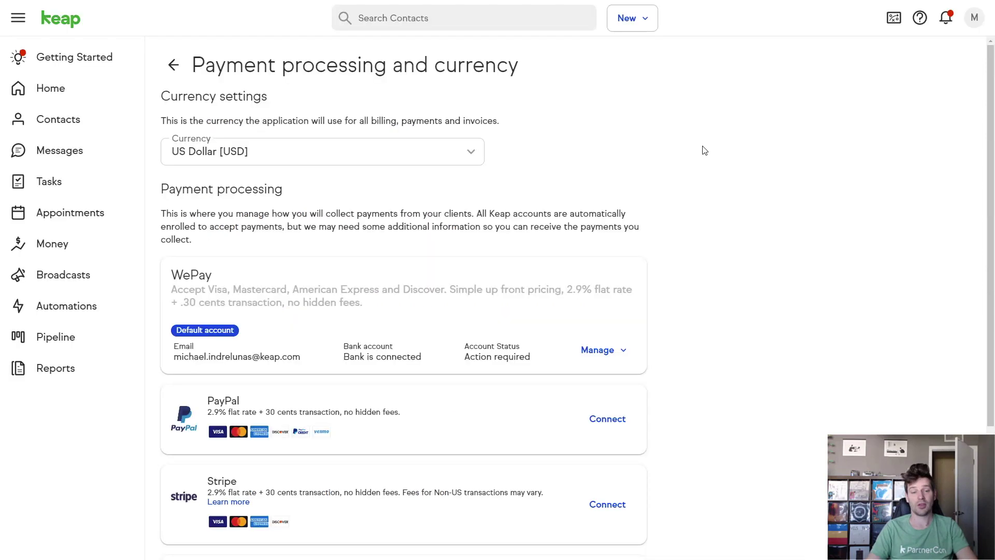
{"action": "scroll", "coordinate": [705, 155], "scroll_direction": "down", "scroll_amount": 2}
{"action": "scroll", "coordinate": [709, 161], "scroll_direction": "down", "scroll_amount": 2}
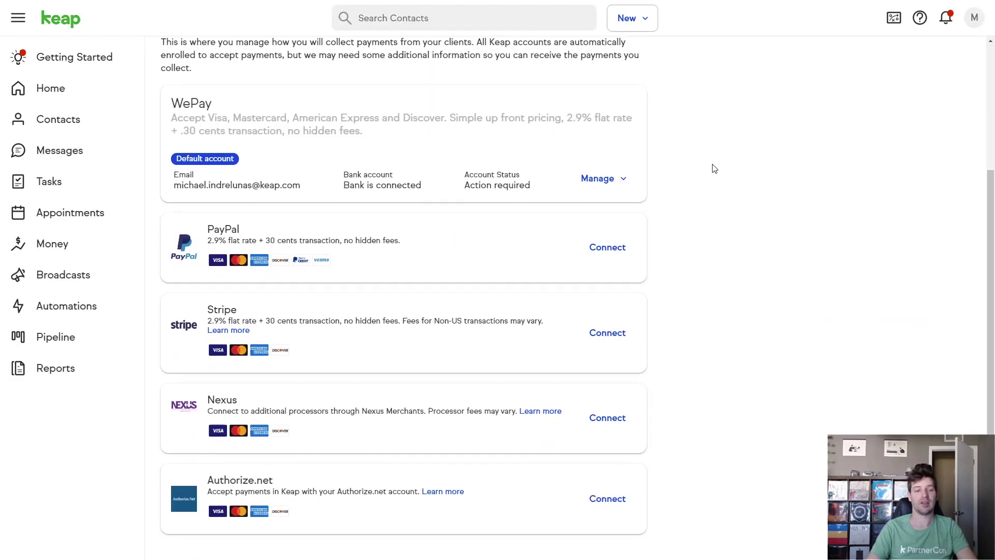